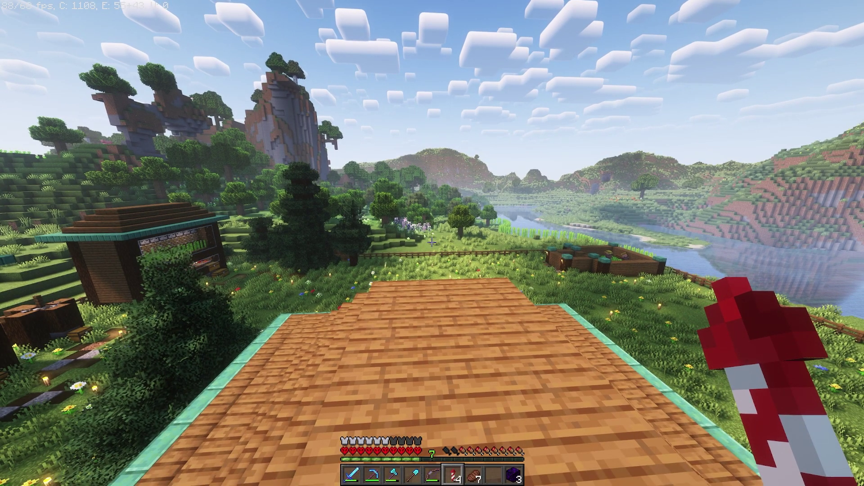
pyautogui.press('w')
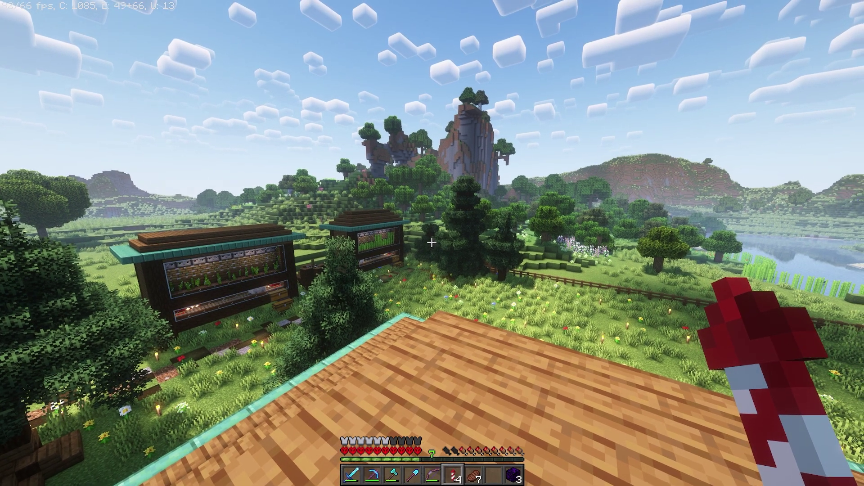
pyautogui.press('Escape')
pyautogui.click(427, 238)
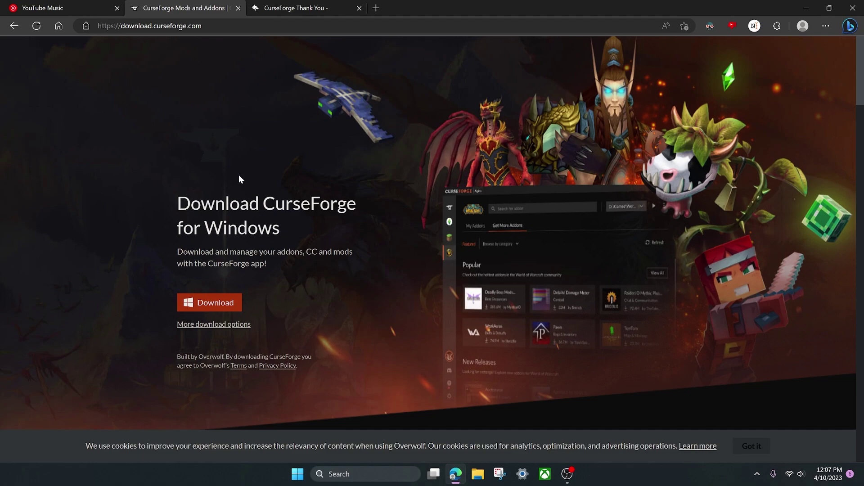
# Step: Download the CurseForge installer for Windows and minimize the browser window
pyautogui.click(218, 308)
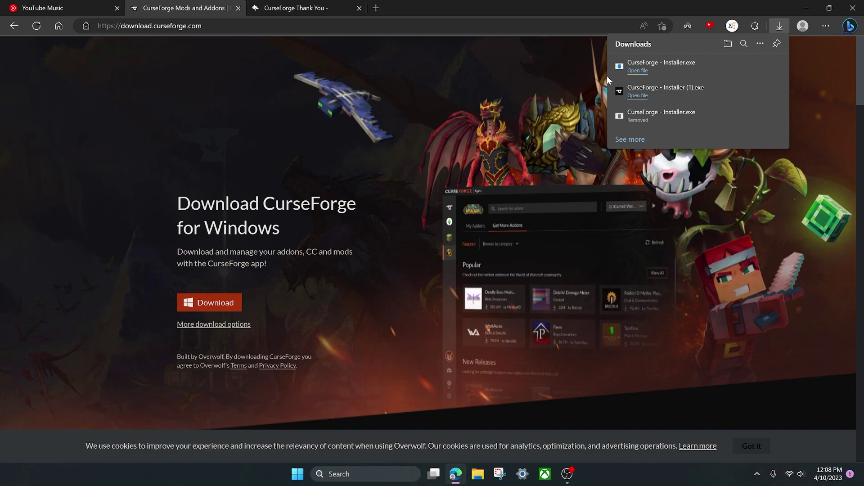
pyautogui.press('Tab')
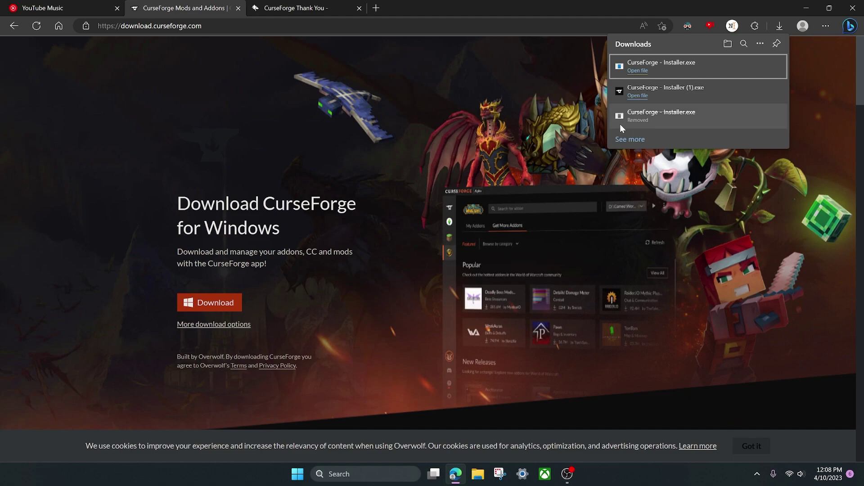
pyautogui.click(806, 7)
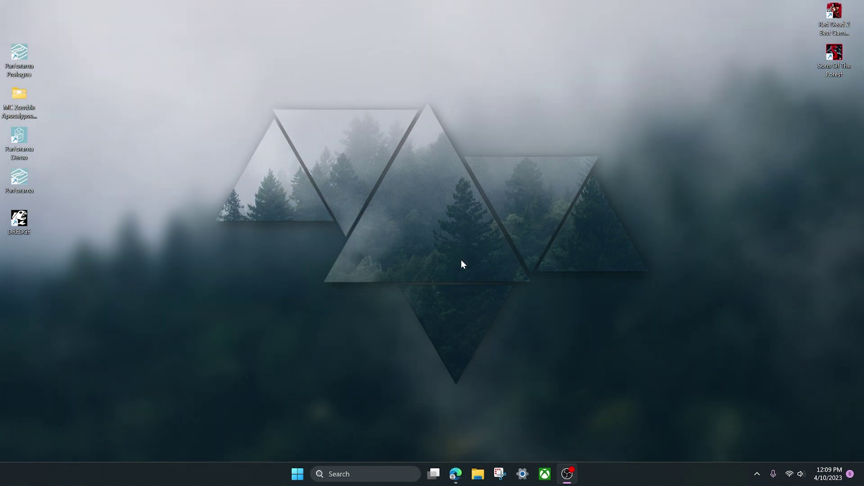
# Step: Switch to the CurseForge app, look over the supported games, and choose Minecraft
pyautogui.click(333, 473)
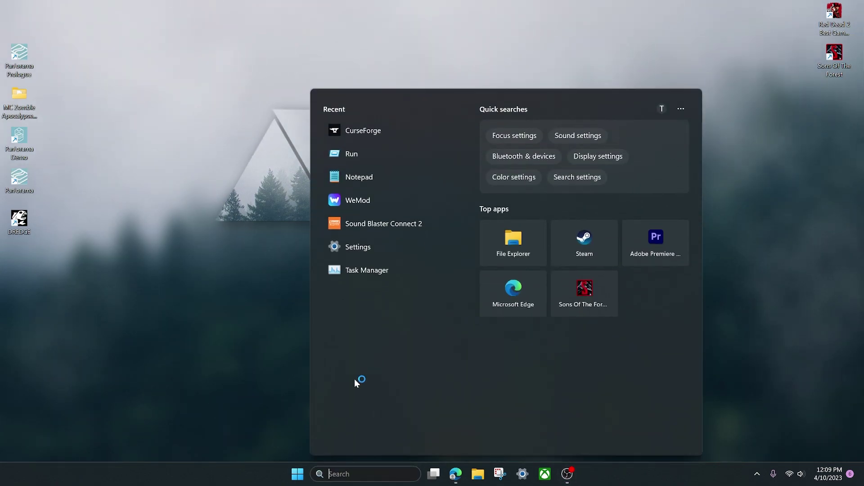
pyautogui.click(366, 131)
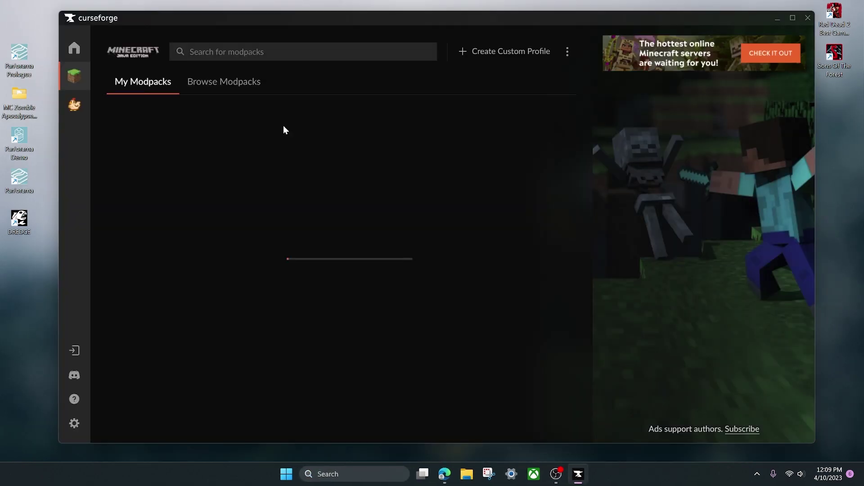
pyautogui.click(75, 47)
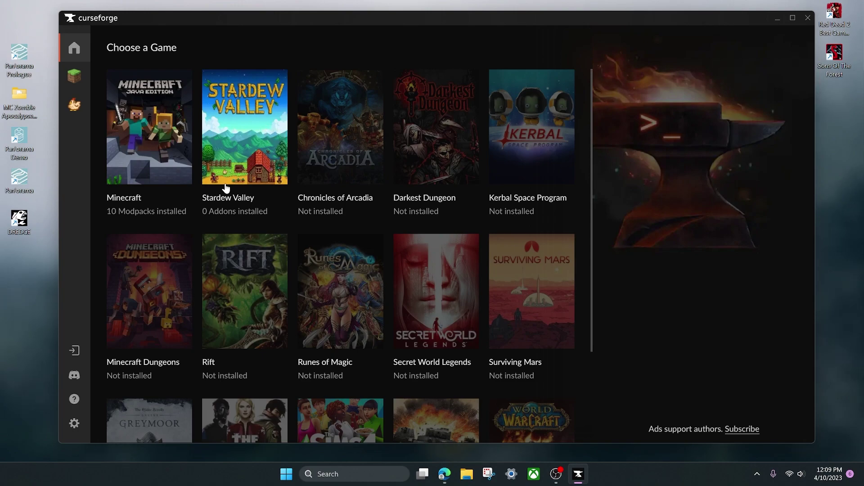
pyautogui.scroll(-3, 315, 146)
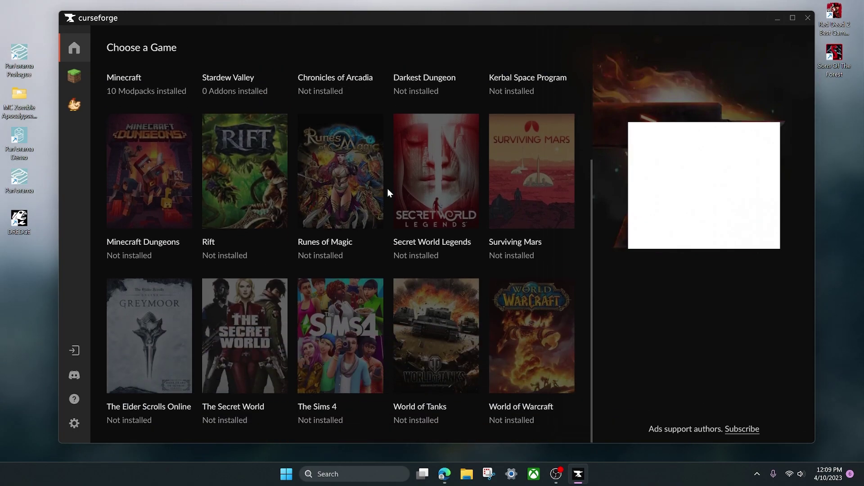
pyautogui.scroll(3, 239, 286)
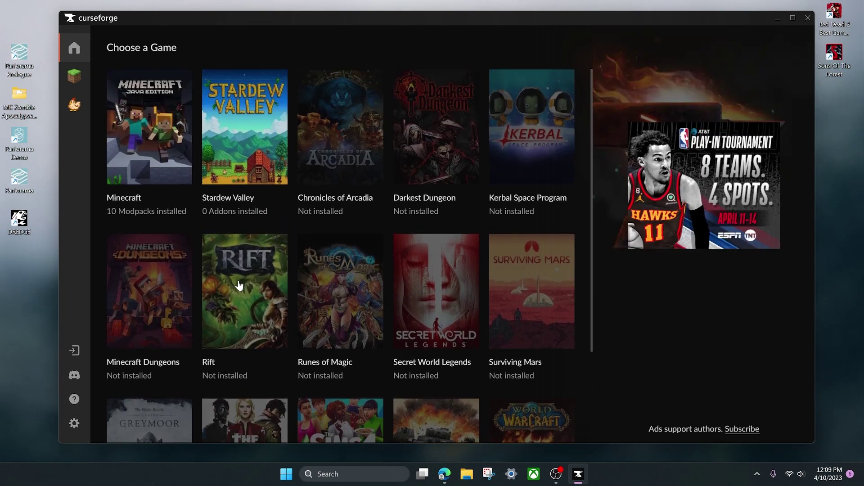
pyautogui.click(164, 132)
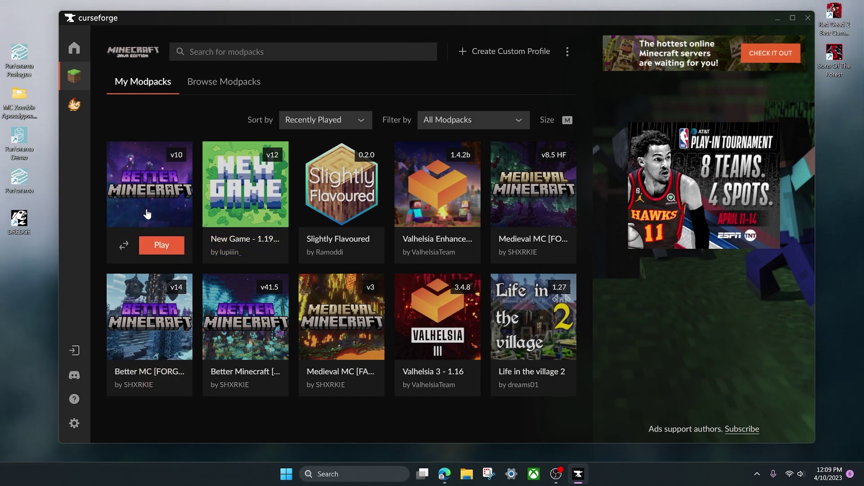
# Step: Browse the available Minecraft modpacks and filter them to game version 1.19.4
pyautogui.click(220, 89)
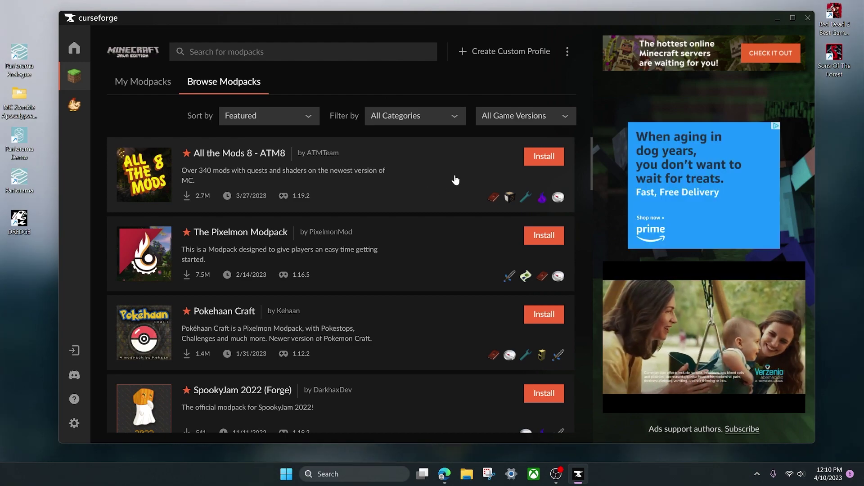
pyautogui.click(510, 118)
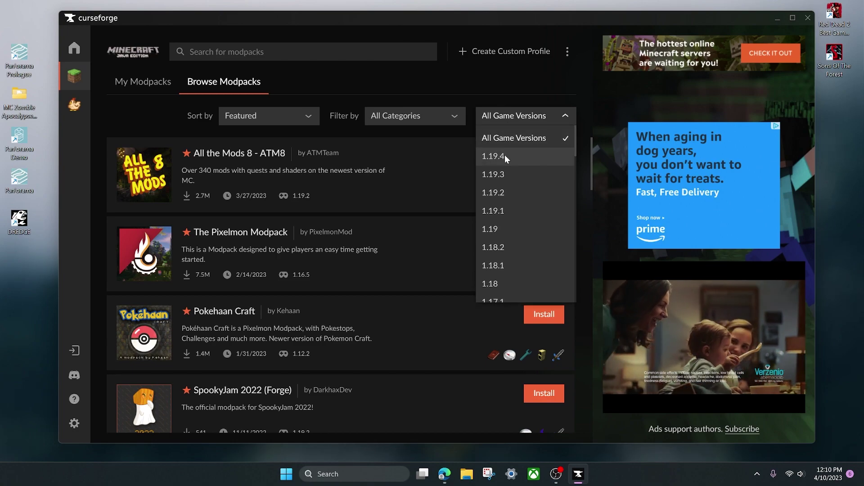
pyautogui.click(506, 156)
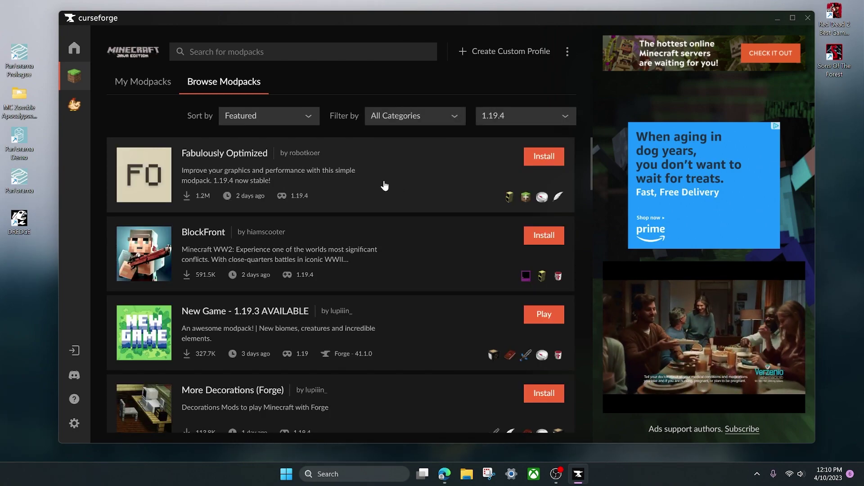
pyautogui.scroll(-5, 385, 186)
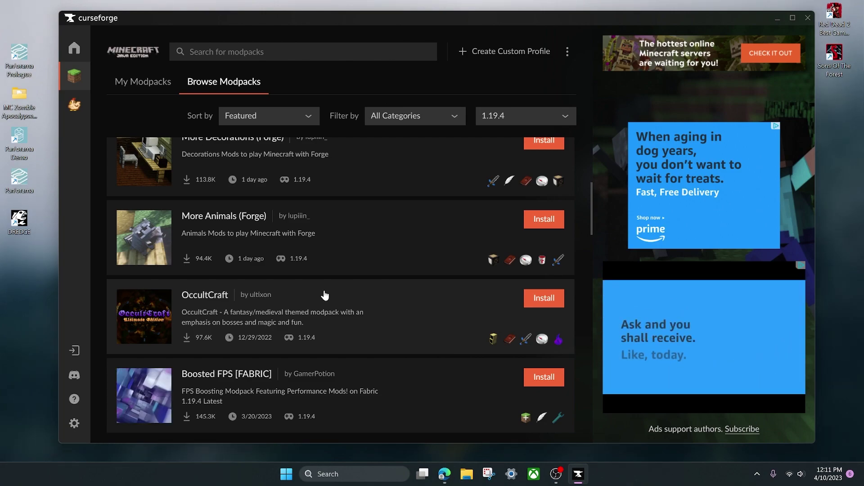
# Step: Filter the modpacks to game version 1.19.2 and look through the list
pyautogui.click(501, 120)
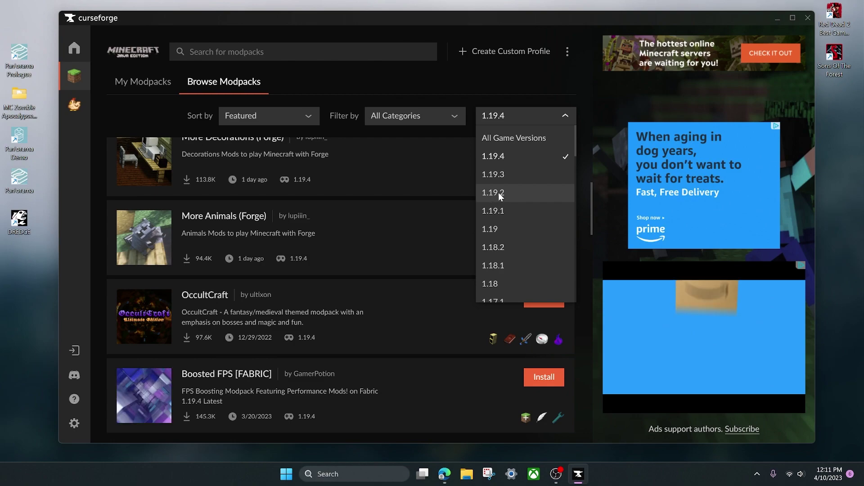
pyautogui.click(511, 193)
pyautogui.scroll(-1, 249, 331)
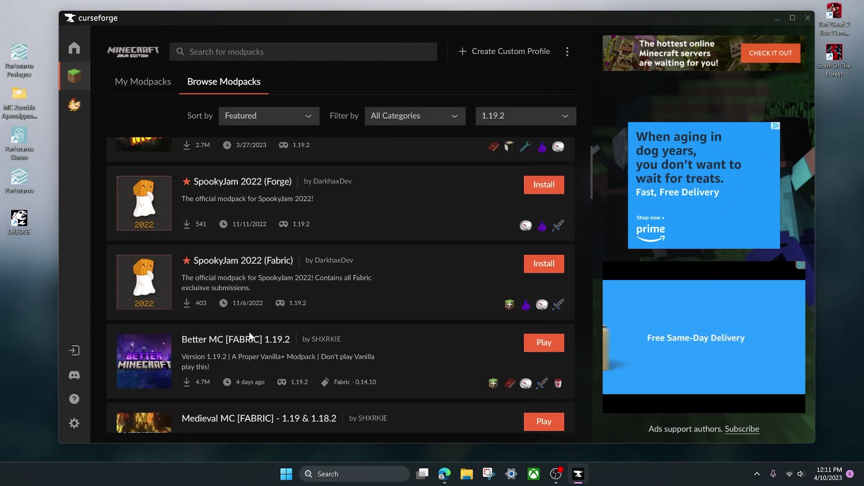
pyautogui.scroll(1, 243, 316)
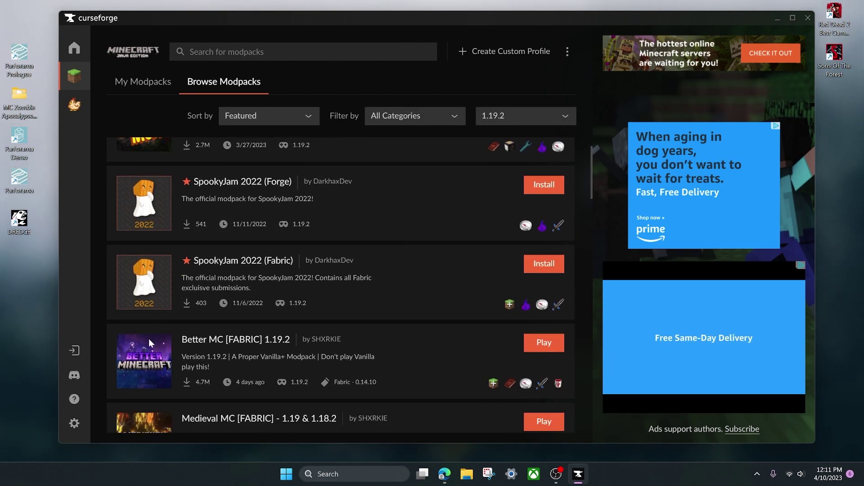
pyautogui.scroll(-1, 148, 339)
pyautogui.scroll(-2, 163, 363)
pyautogui.scroll(-1, 188, 333)
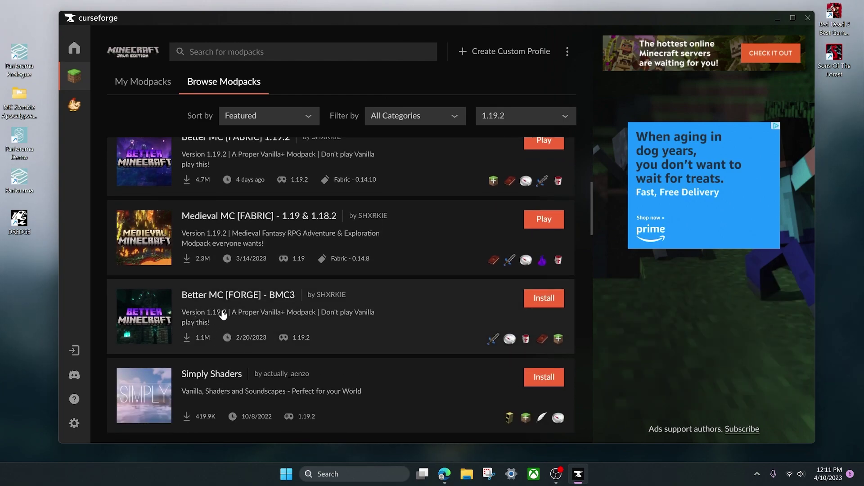
pyautogui.scroll(-2, 184, 311)
pyautogui.scroll(-4, 183, 310)
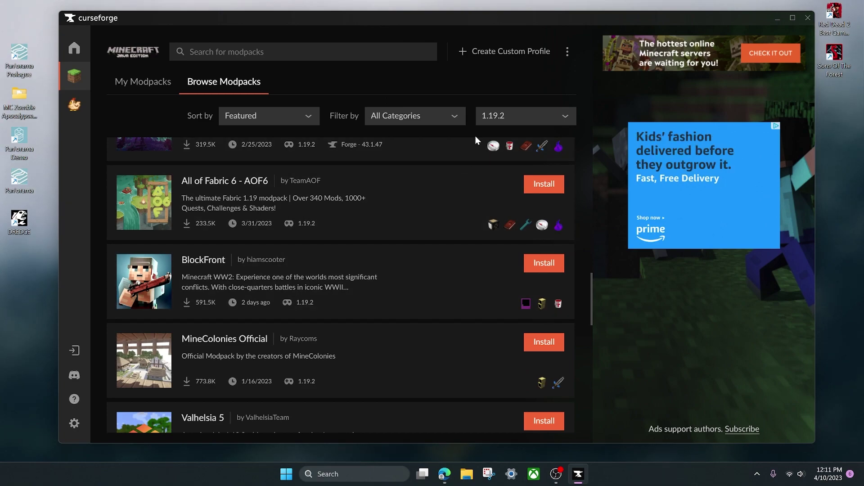
# Step: Filter the modpacks to game version 1.19.4 again and install the Fabulously Optimized modpack
pyautogui.click(507, 116)
pyautogui.click(499, 157)
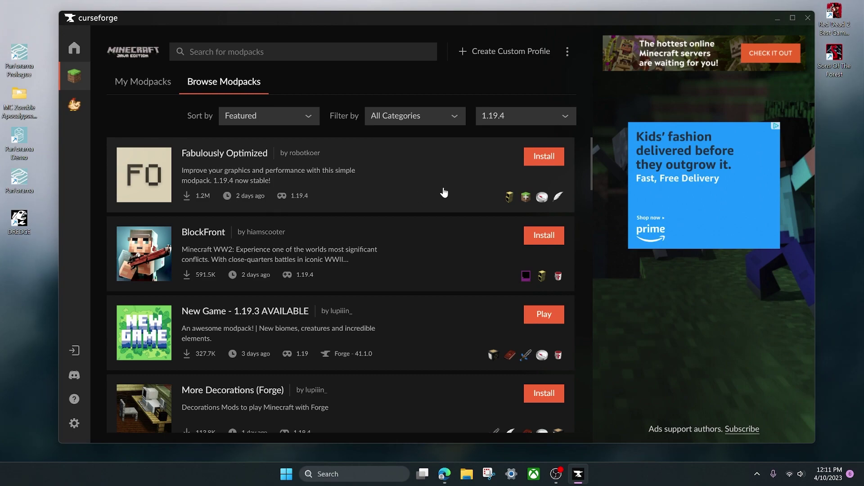
pyautogui.click(183, 186)
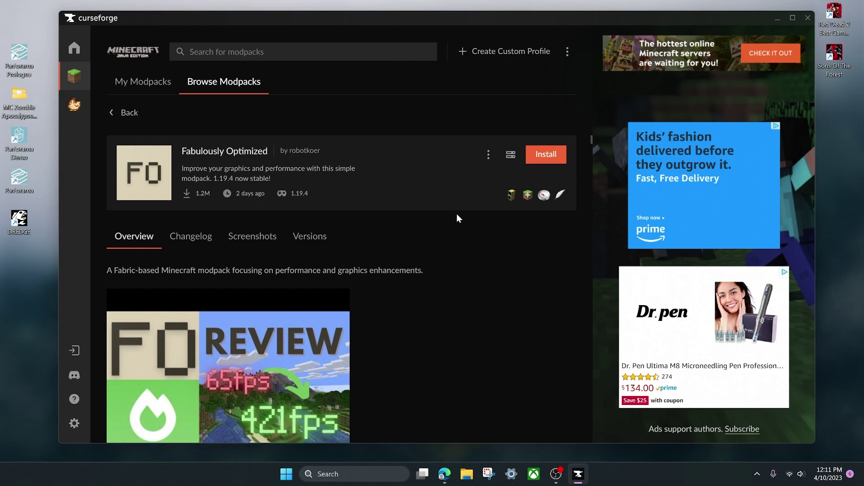
pyautogui.click(552, 158)
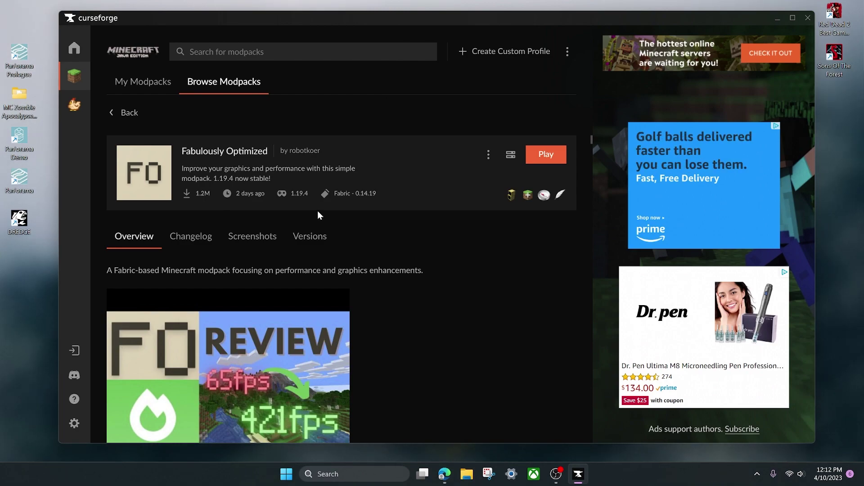
# Step: Open Fabulously Optimized from the installed modpacks and launch it in the Minecraft Launcher
pyautogui.click(161, 92)
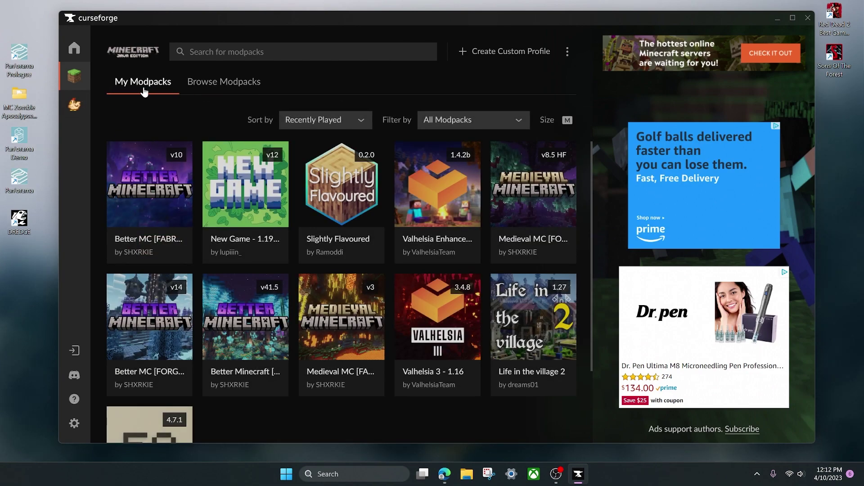
pyautogui.scroll(-2, 192, 204)
pyautogui.click(144, 358)
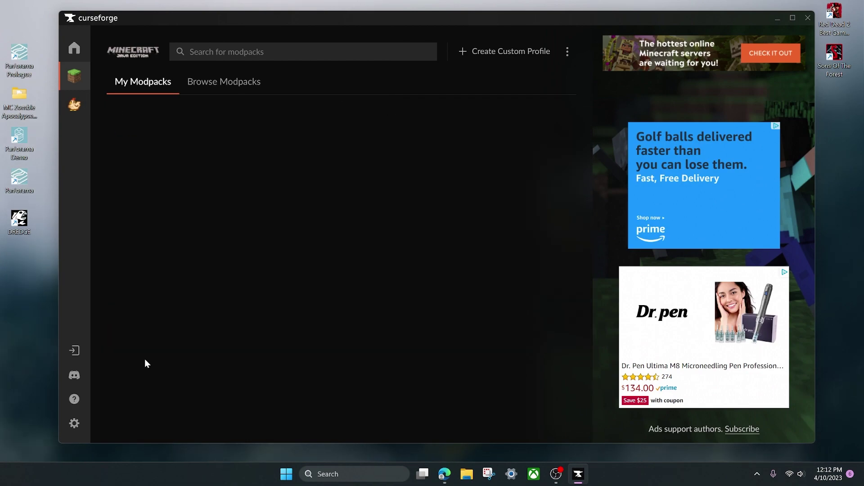
pyautogui.click(553, 155)
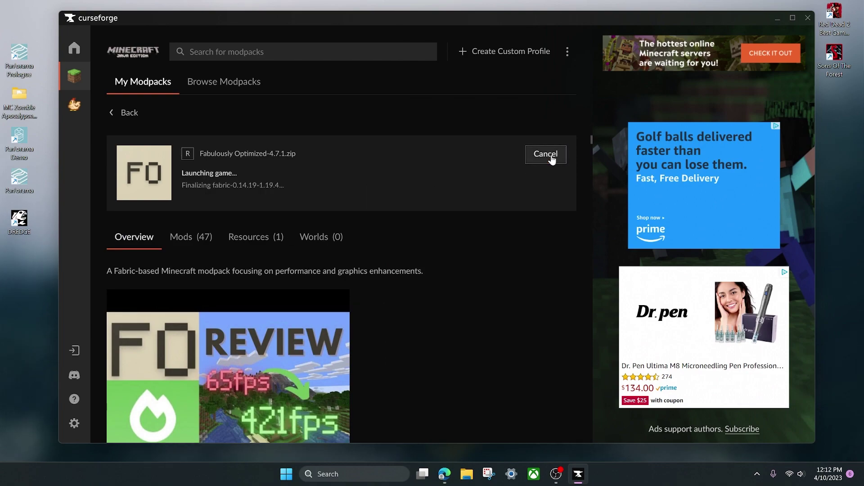
pyautogui.click(553, 156)
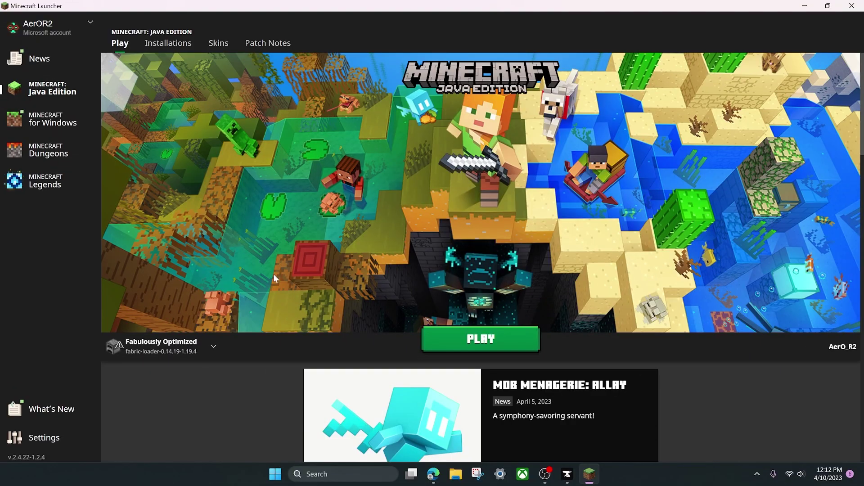
# Step: Check the available game profiles, then open the Fabulously Optimized installation for editing
pyautogui.click(211, 351)
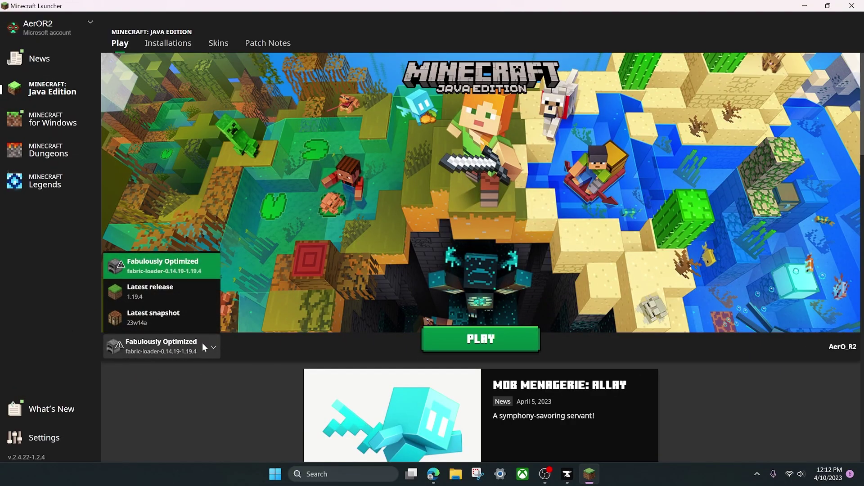
pyautogui.click(241, 309)
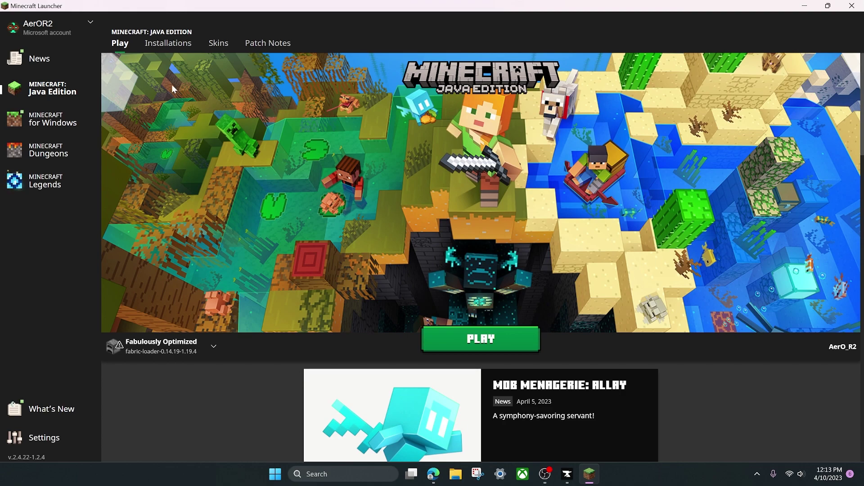
pyautogui.click(155, 45)
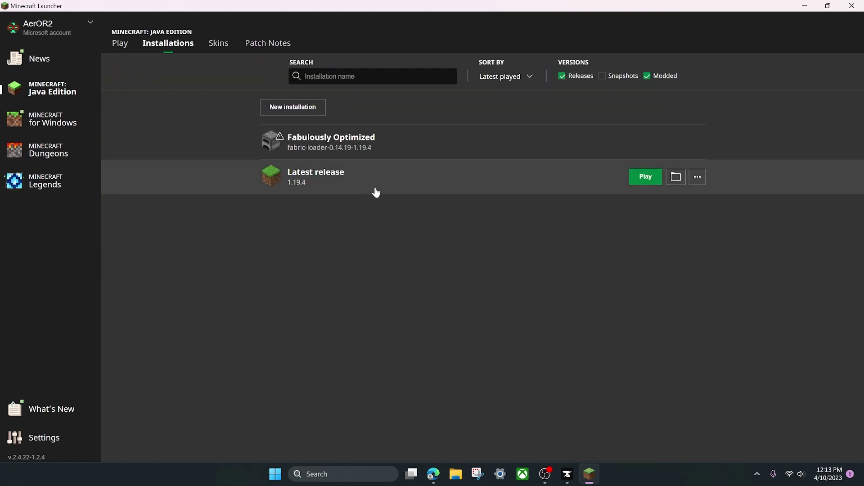
pyautogui.moveTo(674, 151)
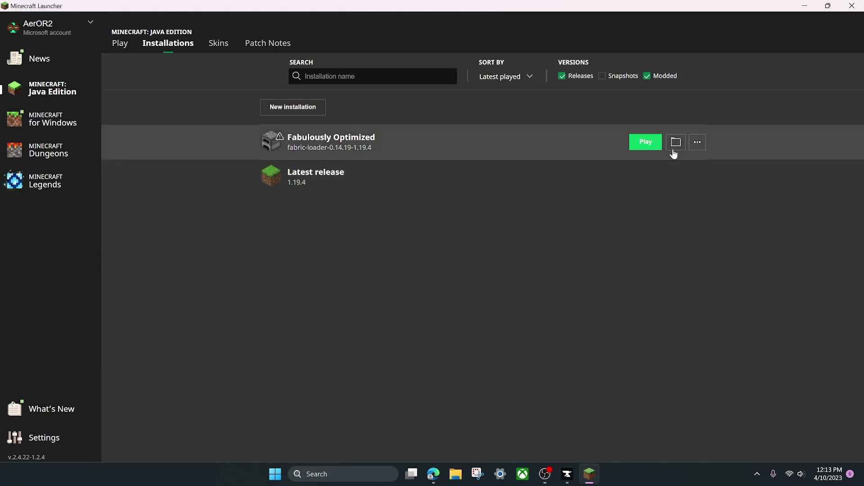
pyautogui.click(697, 142)
pyautogui.click(684, 166)
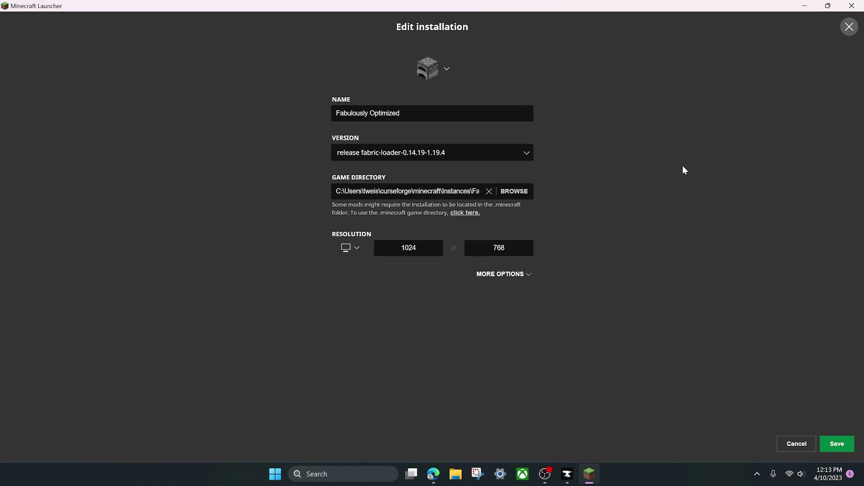
# Step: Set the maximum memory in the Fabulously Optimized installation's JVM arguments to -Xmx8000m and save the installation
pyautogui.click(528, 277)
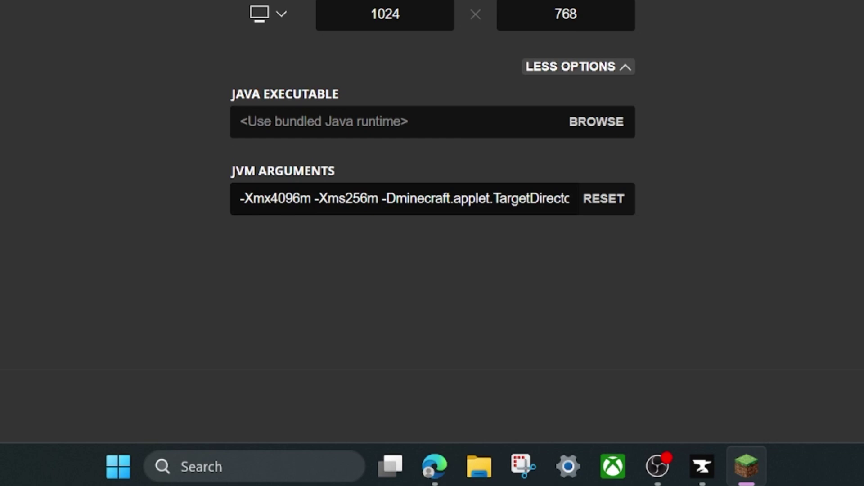
pyautogui.moveTo(271, 199); pyautogui.dragTo(304, 199)
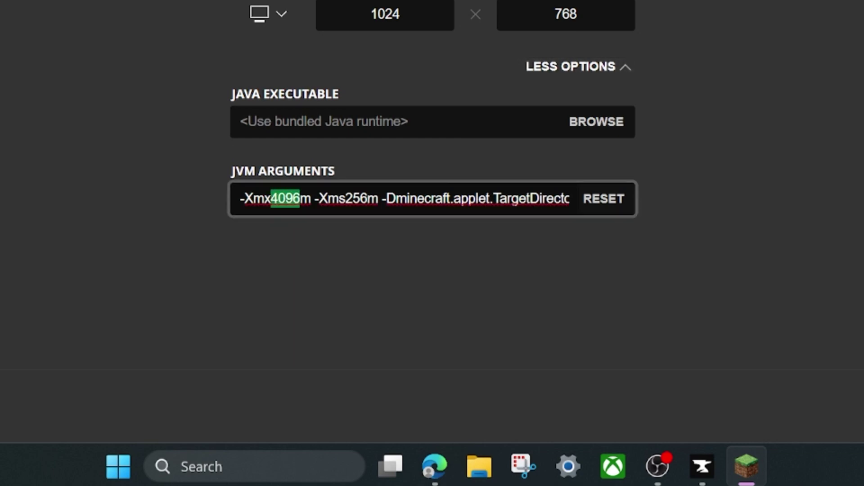
pyautogui.press('BackSpace')
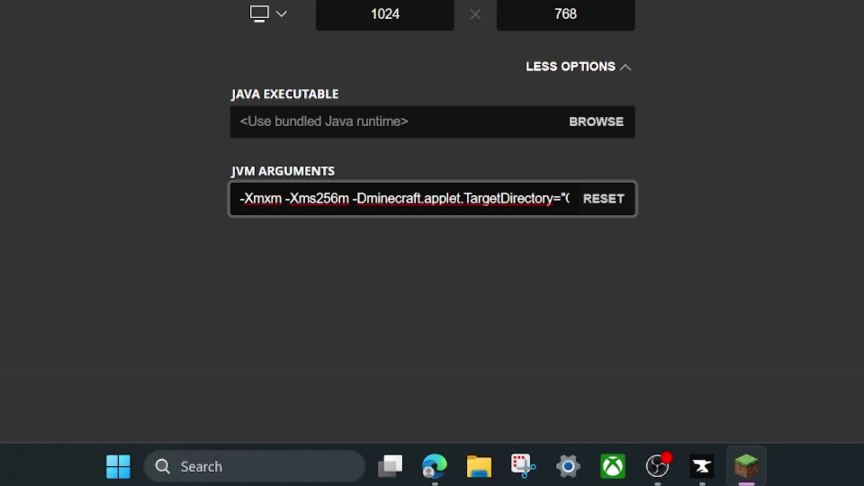
pyautogui.write('8000')
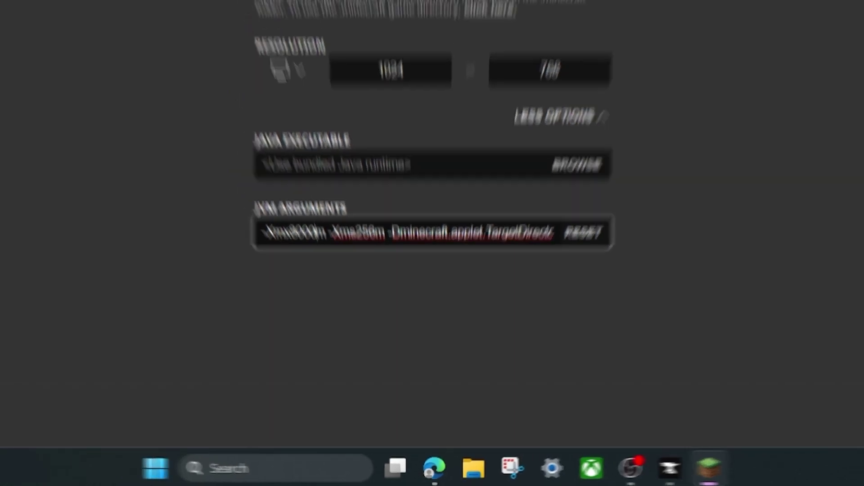
pyautogui.click(356, 362)
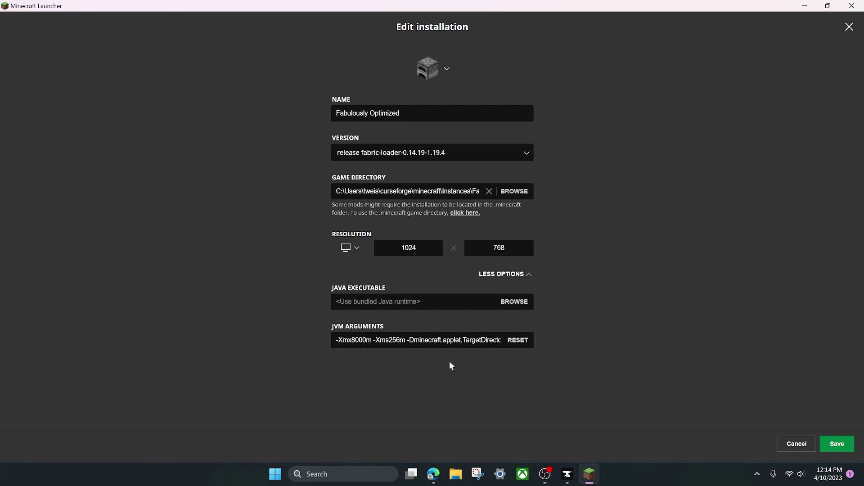
pyautogui.click(837, 448)
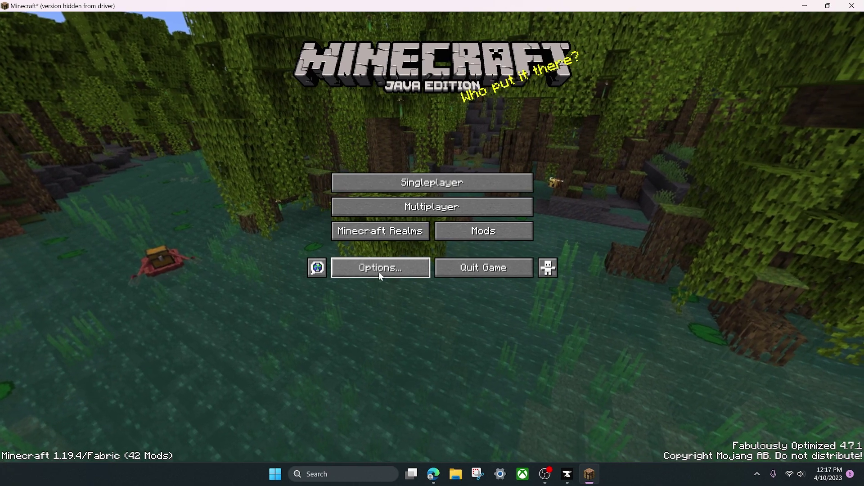
# Step: Examine the shader pack selection and its folder from the game's video settings, and return to the title screen
pyautogui.click(379, 273)
pyautogui.click(340, 167)
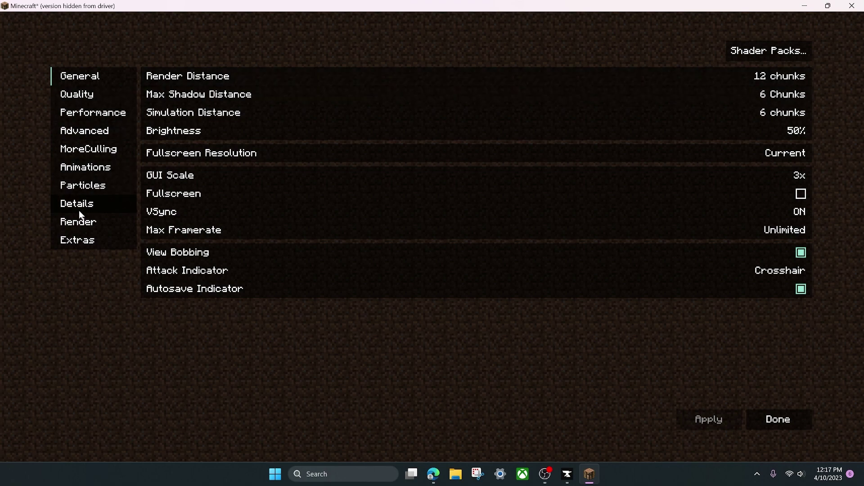
pyautogui.click(776, 50)
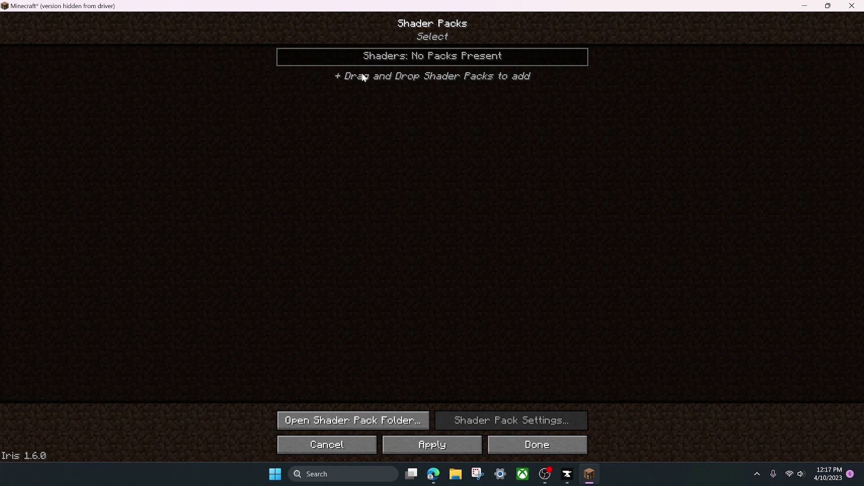
pyautogui.click(345, 423)
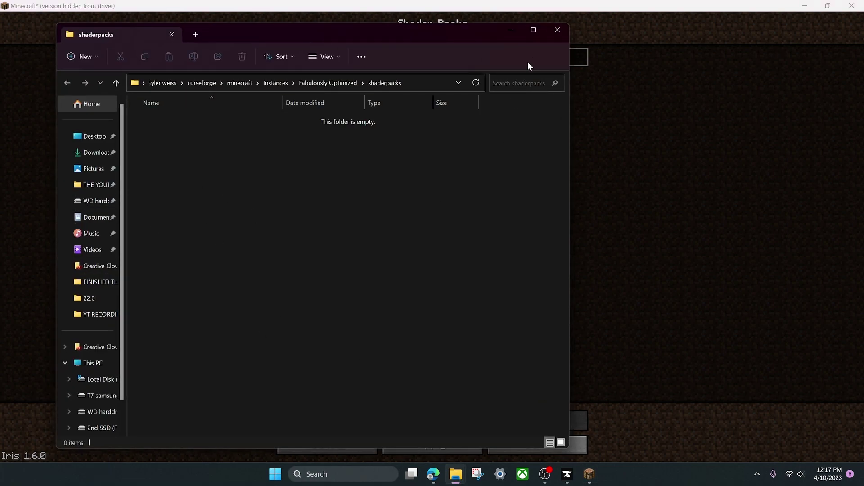
pyautogui.click(557, 32)
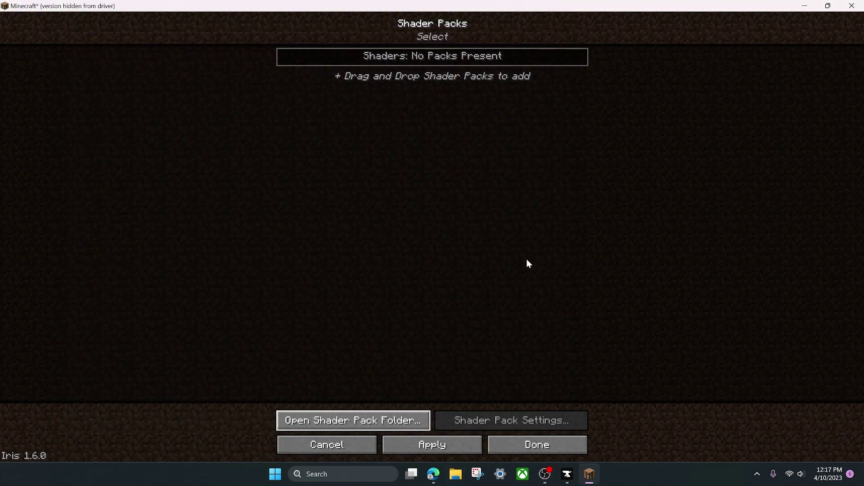
pyautogui.click(513, 438)
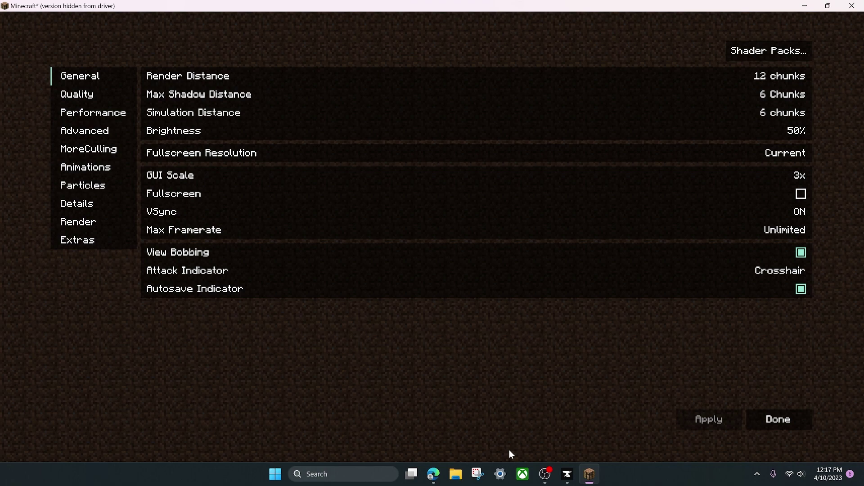
pyautogui.click(753, 428)
pyautogui.click(500, 267)
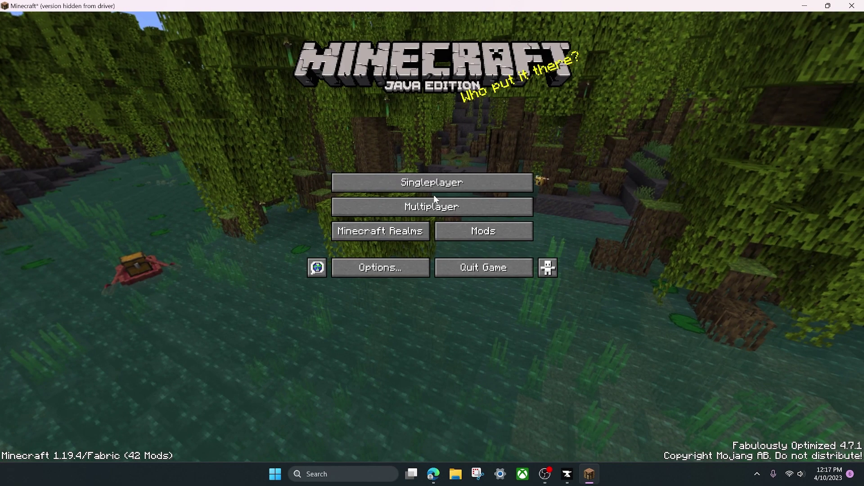